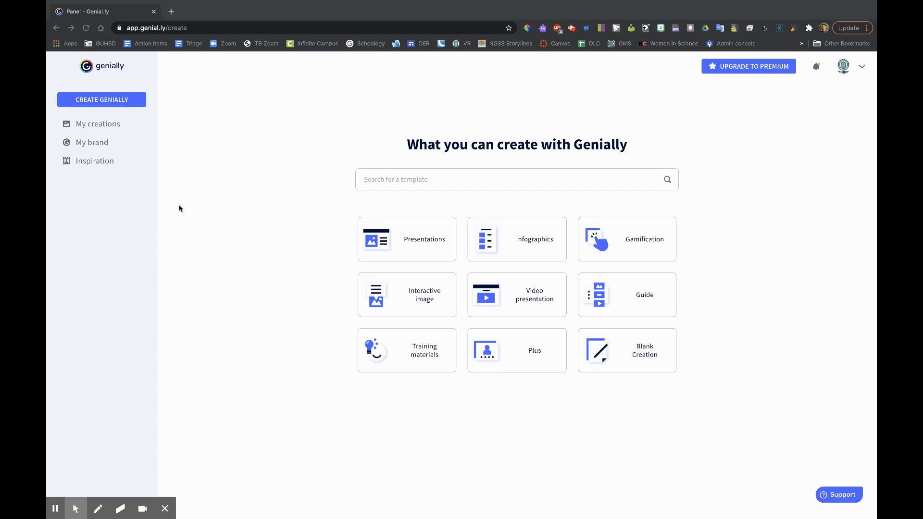
# Start a new interactive image using the population graph picture uploaded from the computer
pyautogui.click(405, 298)
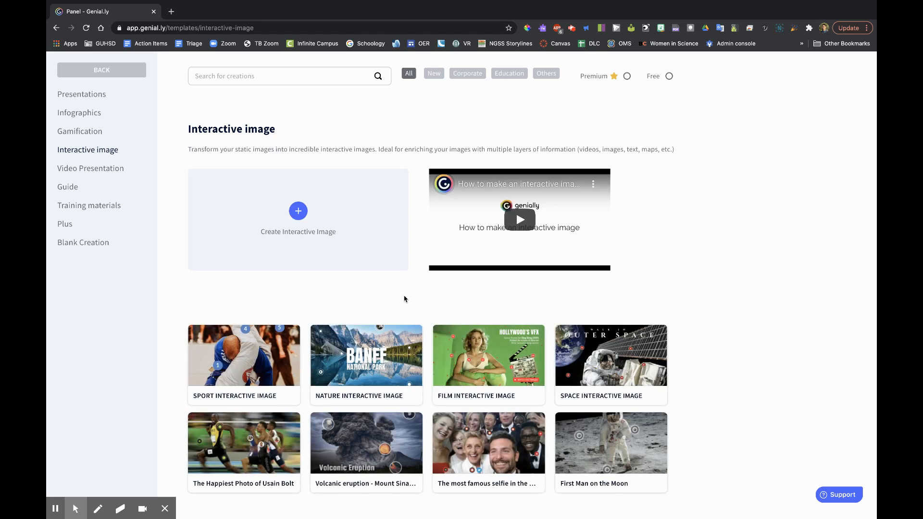
pyautogui.click(306, 224)
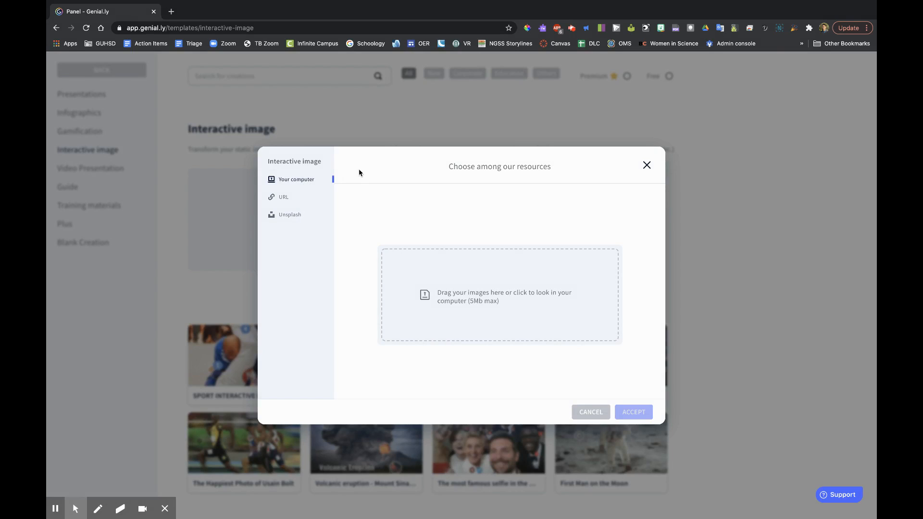
pyautogui.click(298, 220)
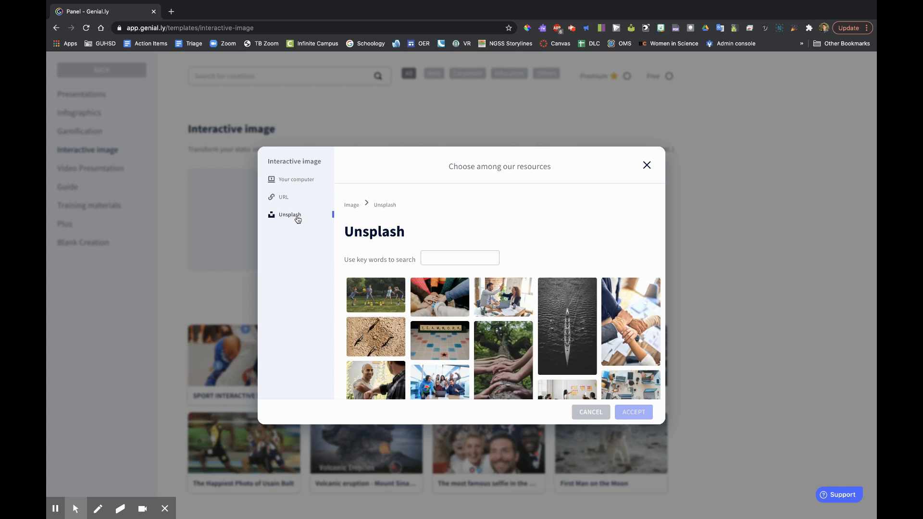
pyautogui.click(301, 183)
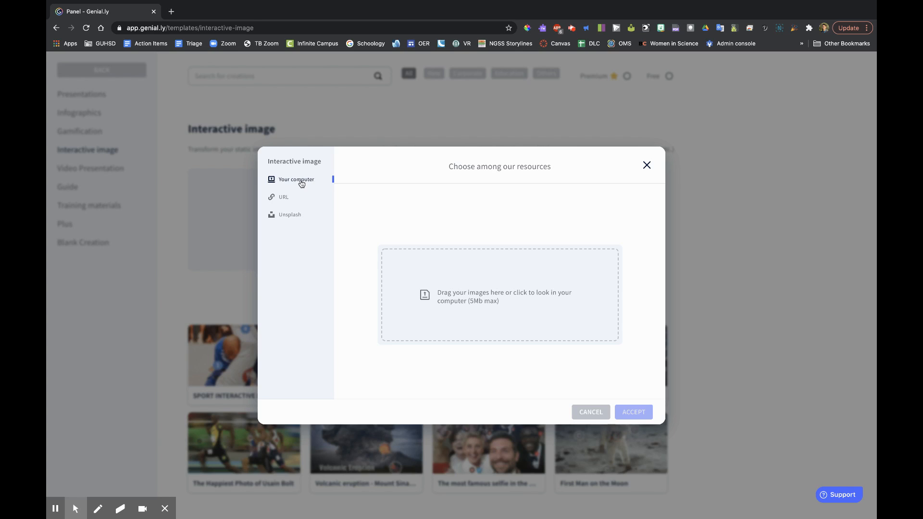
pyautogui.click(443, 284)
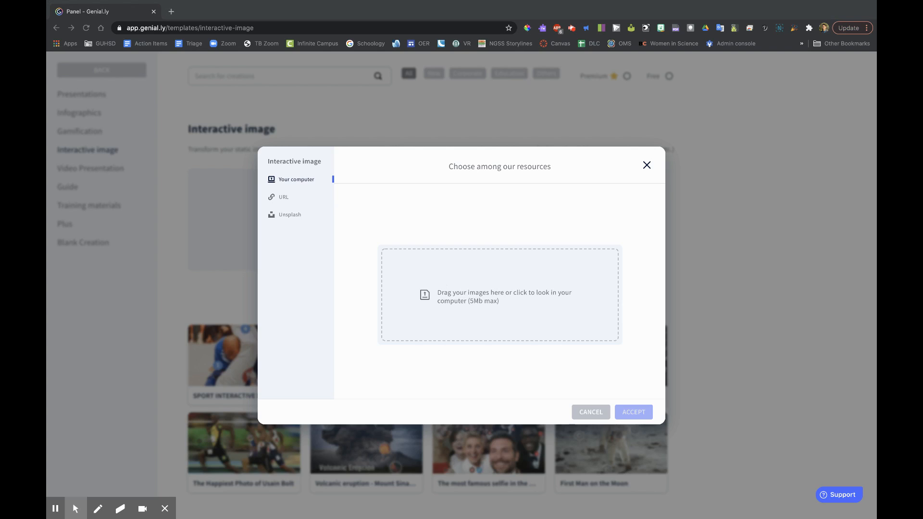
pyautogui.doubleClick(394, 39)
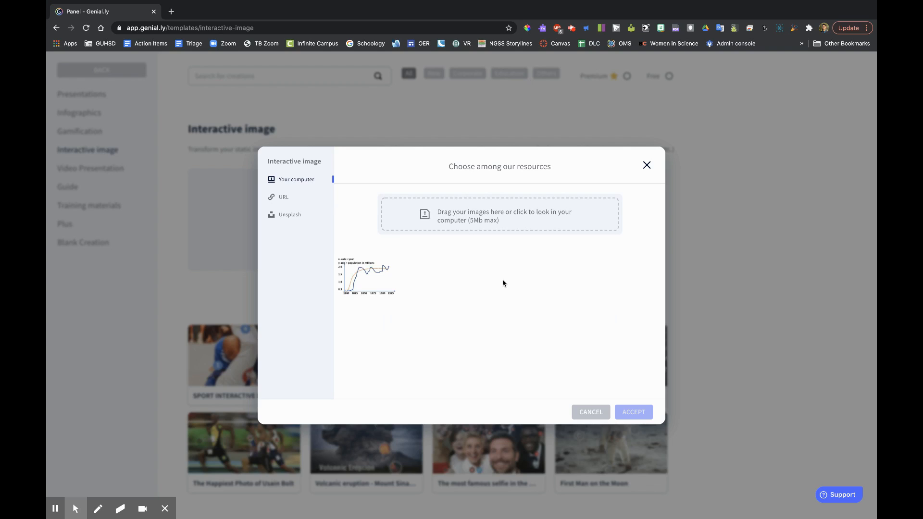
pyautogui.click(374, 279)
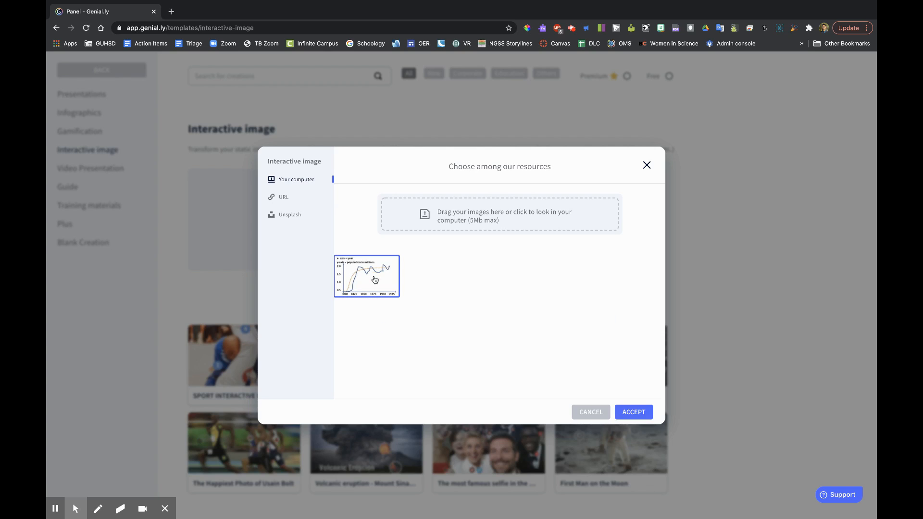
pyautogui.click(634, 413)
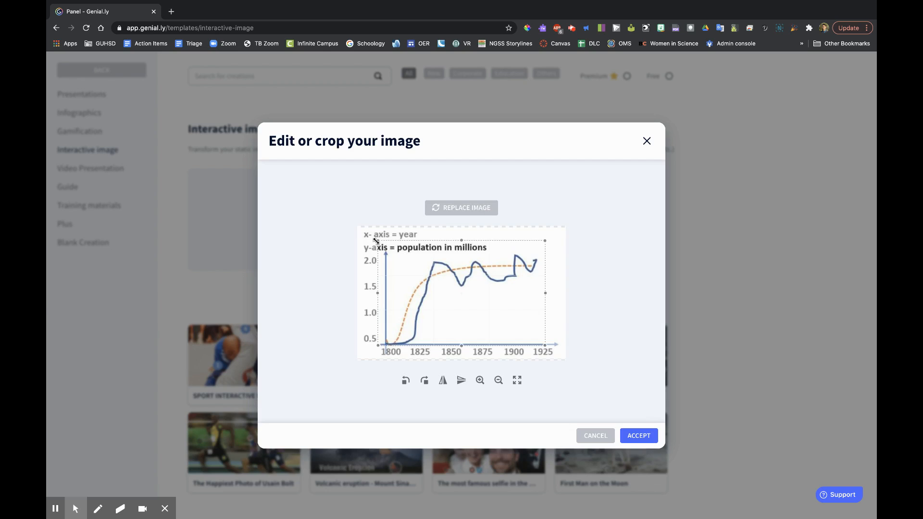
# Extend the crop area to cover nearly the whole graph, accept it and dismiss the editor's introductory tour
pyautogui.moveTo(377, 241); pyautogui.dragTo(352, 229)
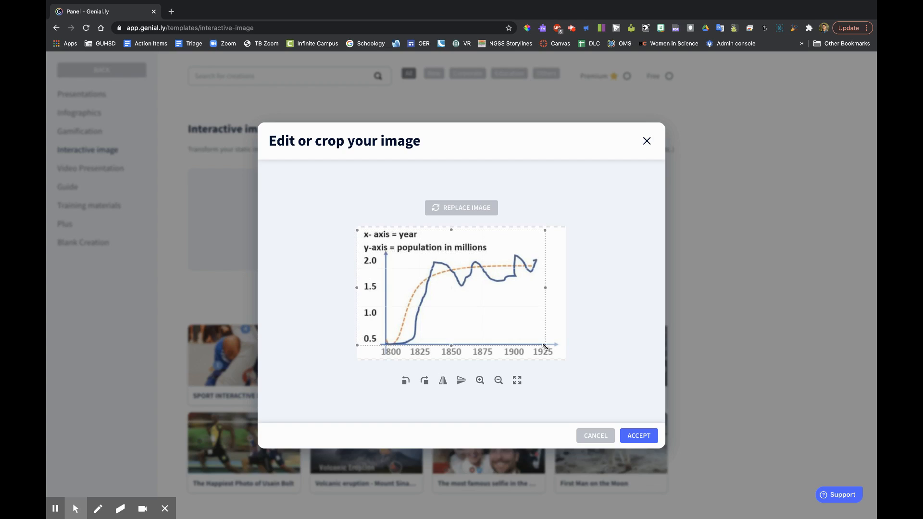
pyautogui.moveTo(545, 346); pyautogui.dragTo(564, 359)
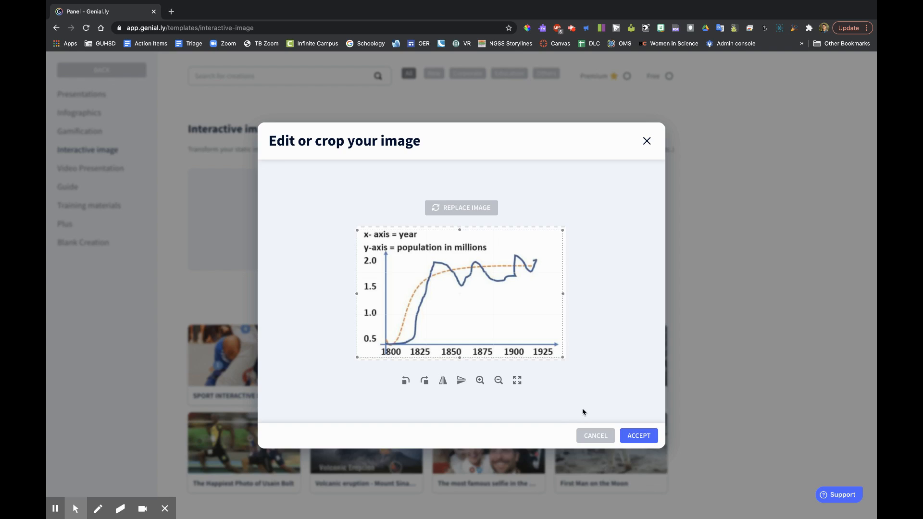
pyautogui.click(639, 436)
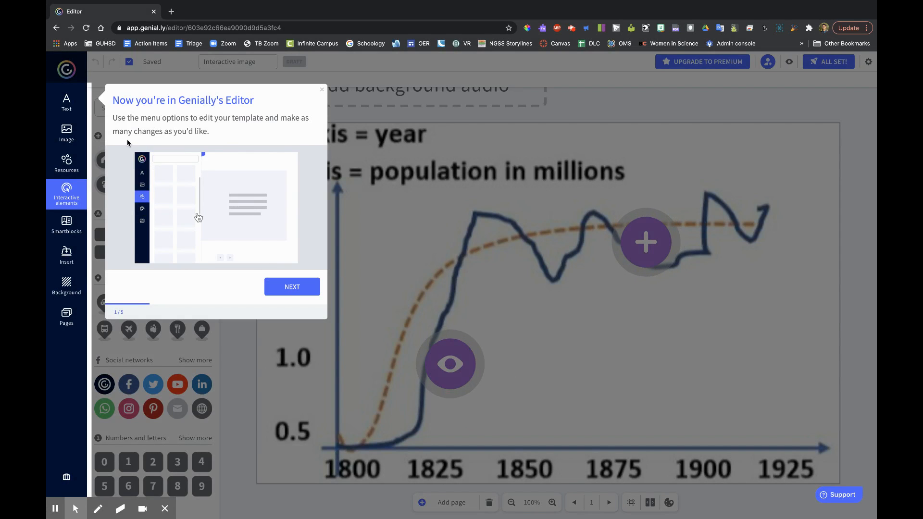
pyautogui.click(322, 94)
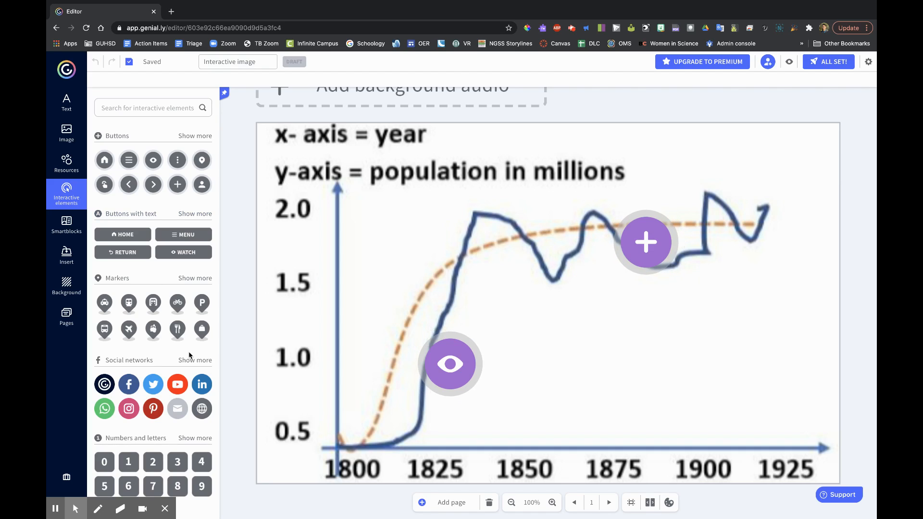
# Shrink the plus button and place it at the blue curve's first peak, moving the eye button to the empty area below the curves
pyautogui.click(450, 364)
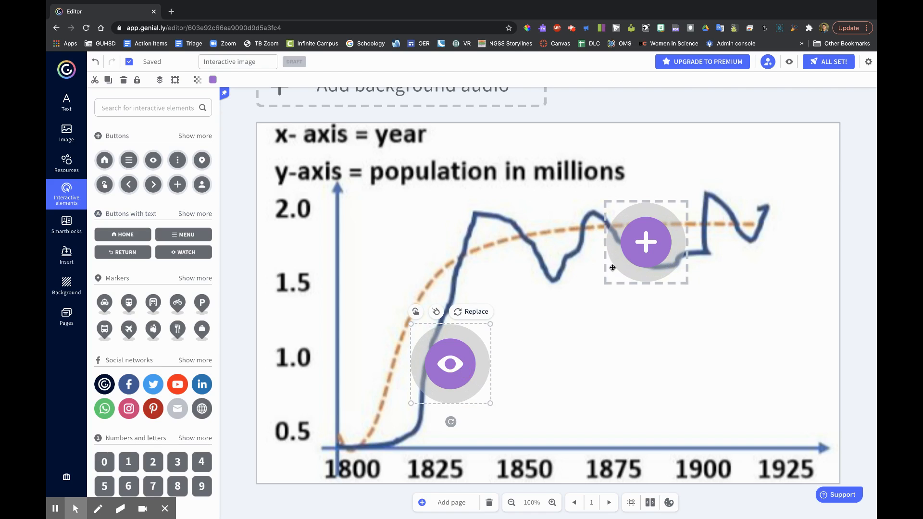
pyautogui.click(639, 246)
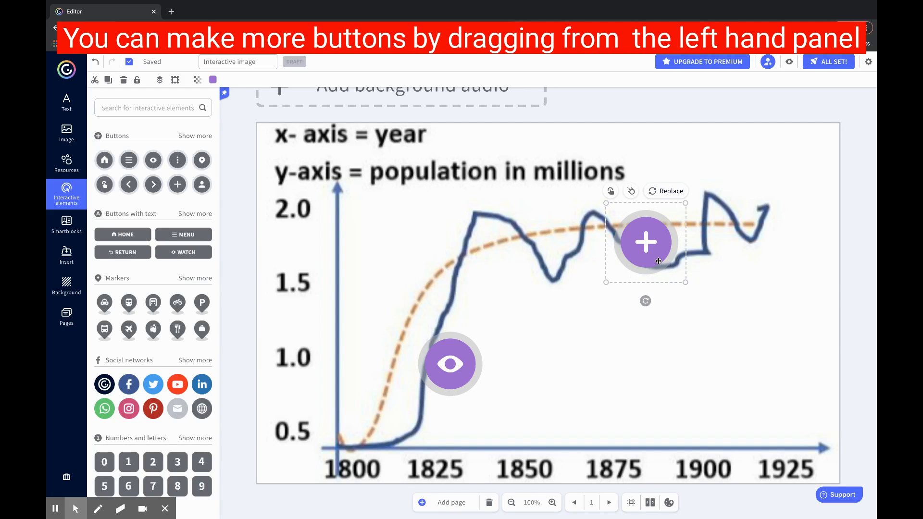
pyautogui.moveTo(633, 266); pyautogui.dragTo(531, 274)
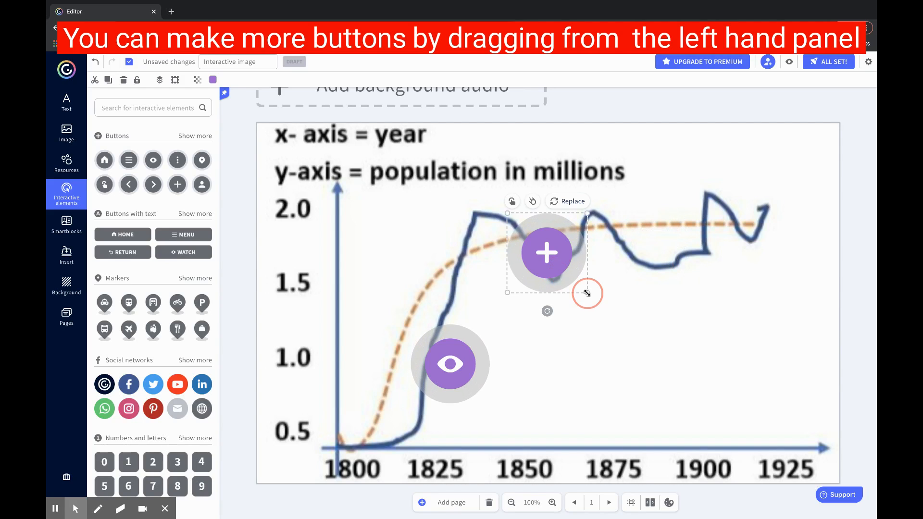
pyautogui.moveTo(582, 287); pyautogui.dragTo(458, 214)
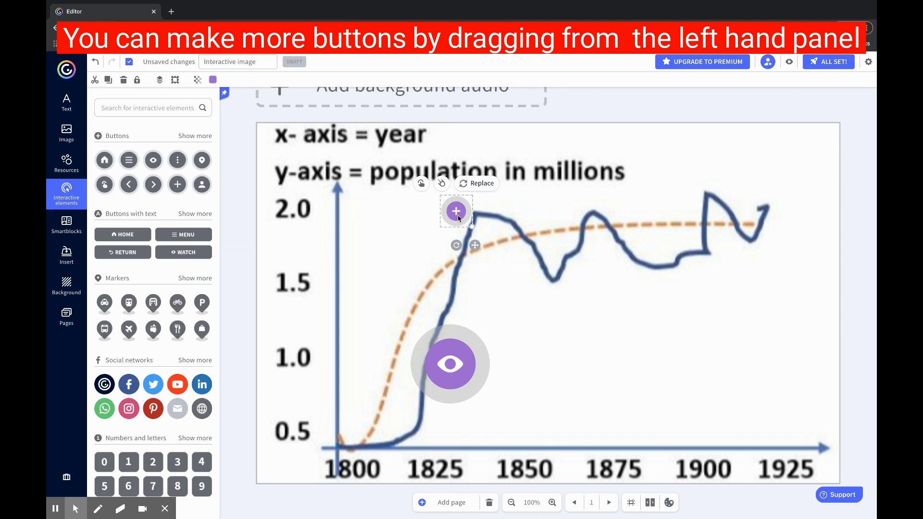
pyautogui.moveTo(467, 364); pyautogui.dragTo(647, 371)
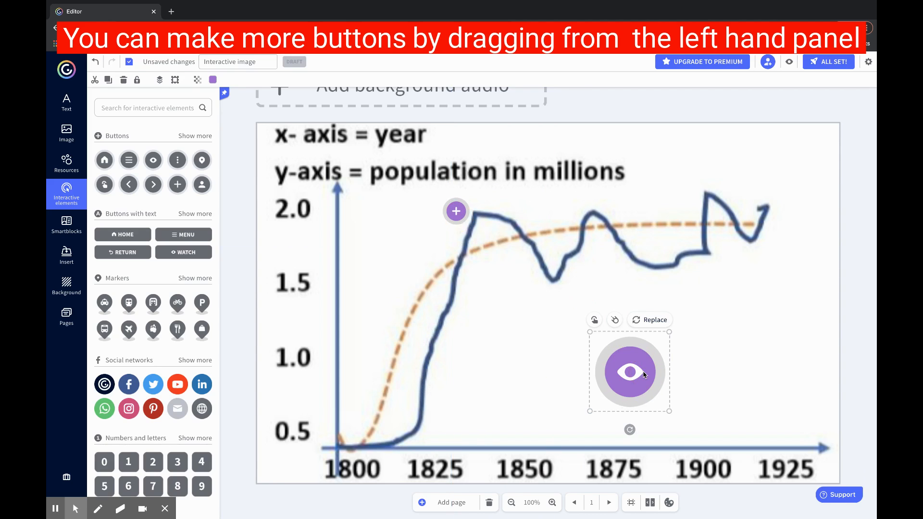
# Add a tooltip named "Overshoot" with the text "Explanation here" to the plus button
pyautogui.click(457, 219)
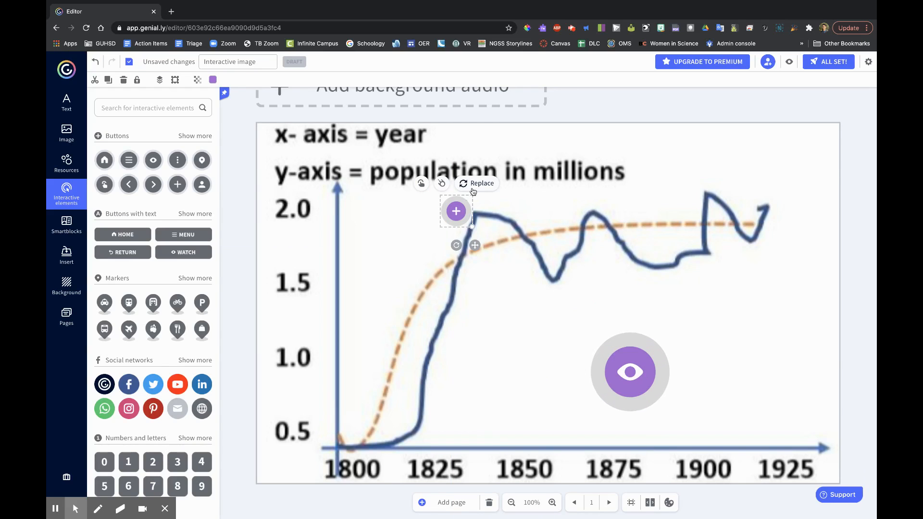
pyautogui.click(422, 184)
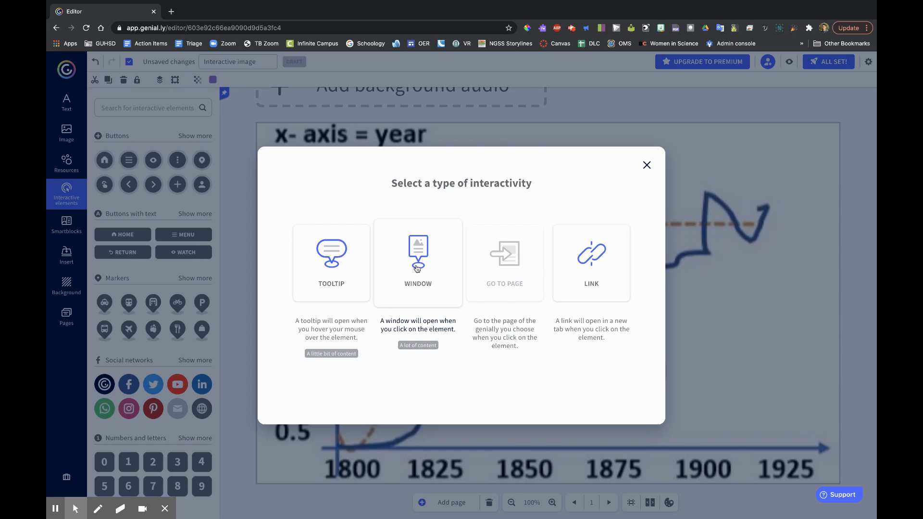
pyautogui.click(338, 271)
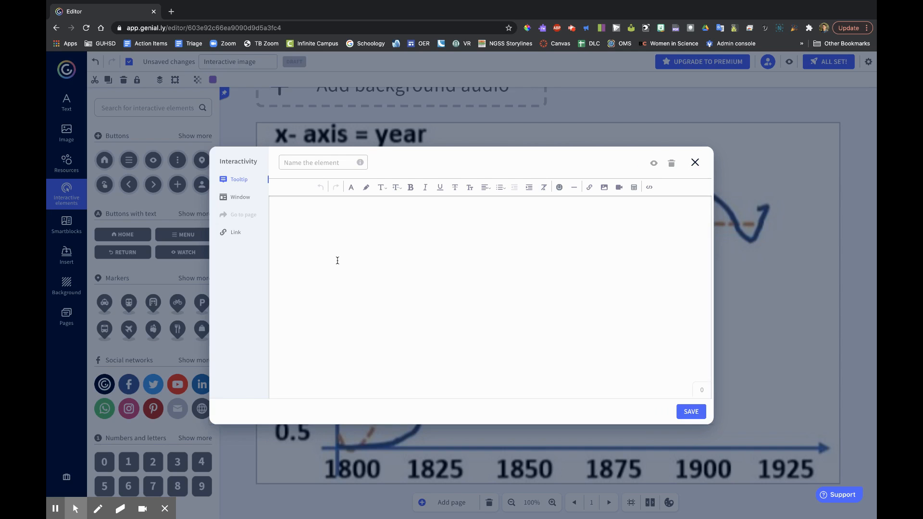
pyautogui.click(318, 164)
pyautogui.write('Overshoot')
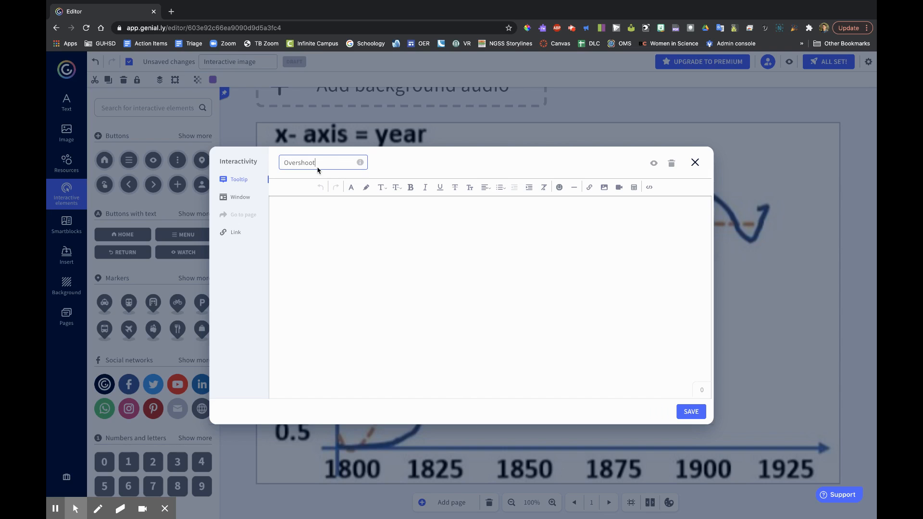
pyautogui.click(338, 230)
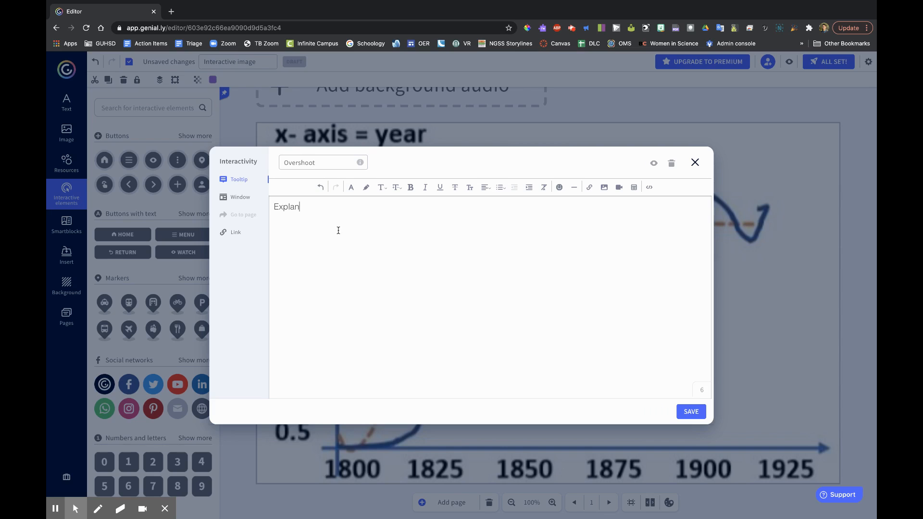
pyautogui.write('Explanation here')
pyautogui.click(691, 411)
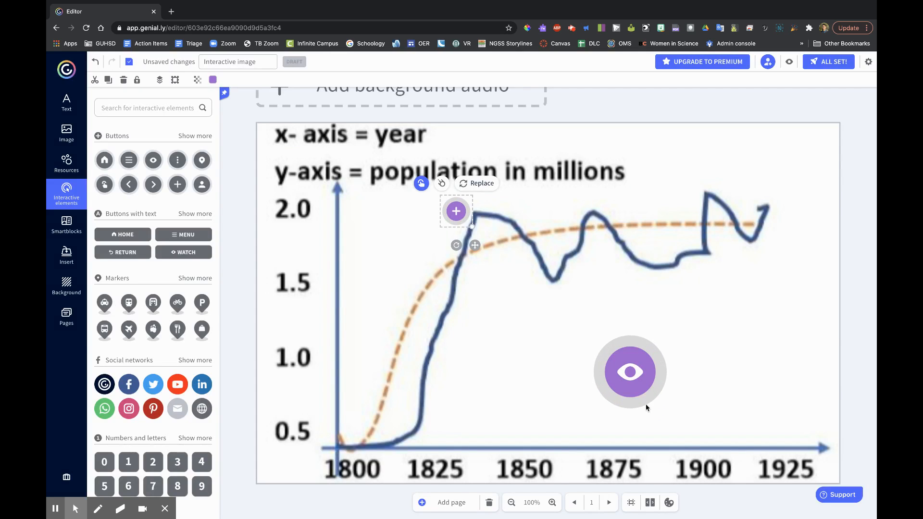
# Check the plus button's animation options, then replace its icon with the grey star and resave its tooltip
pyautogui.click(443, 185)
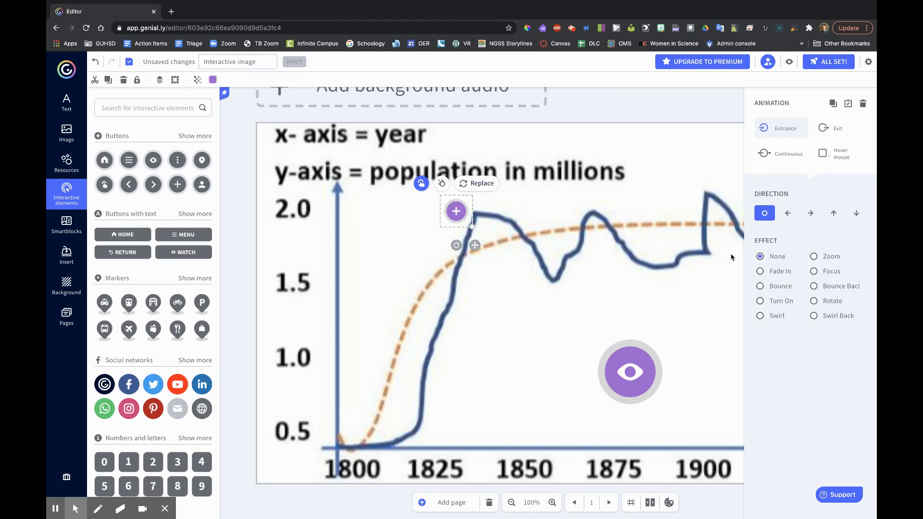
pyautogui.click(442, 184)
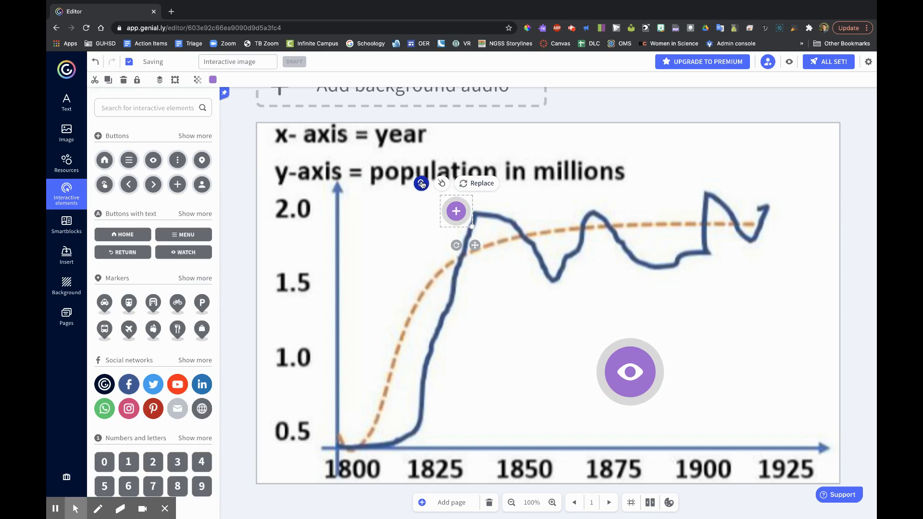
pyautogui.click(480, 186)
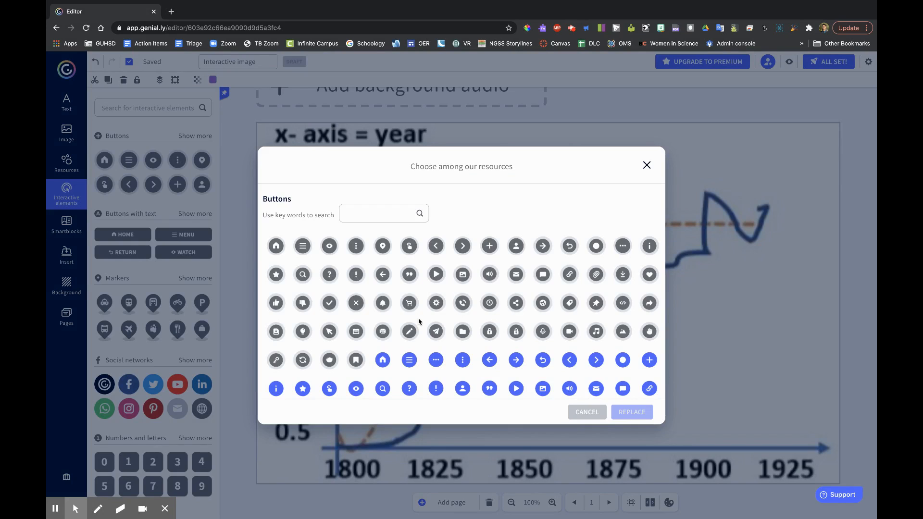
pyautogui.click(281, 279)
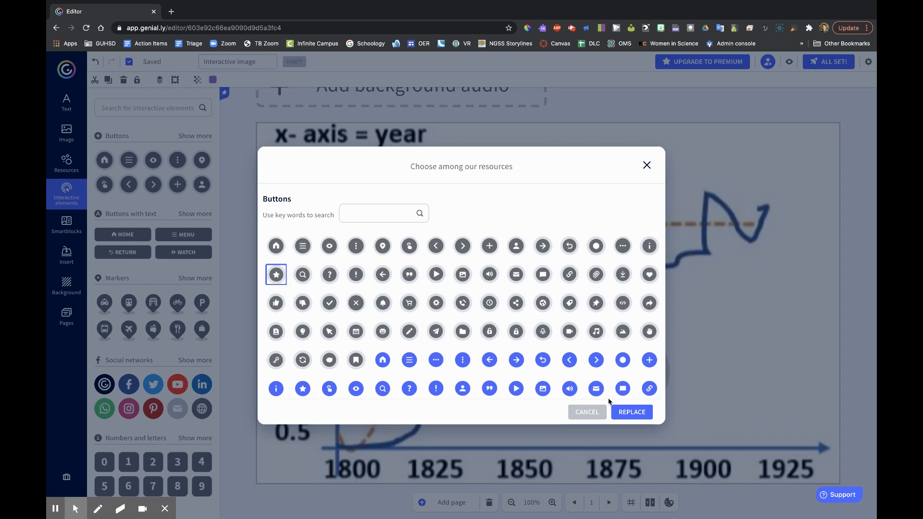
pyautogui.click(631, 414)
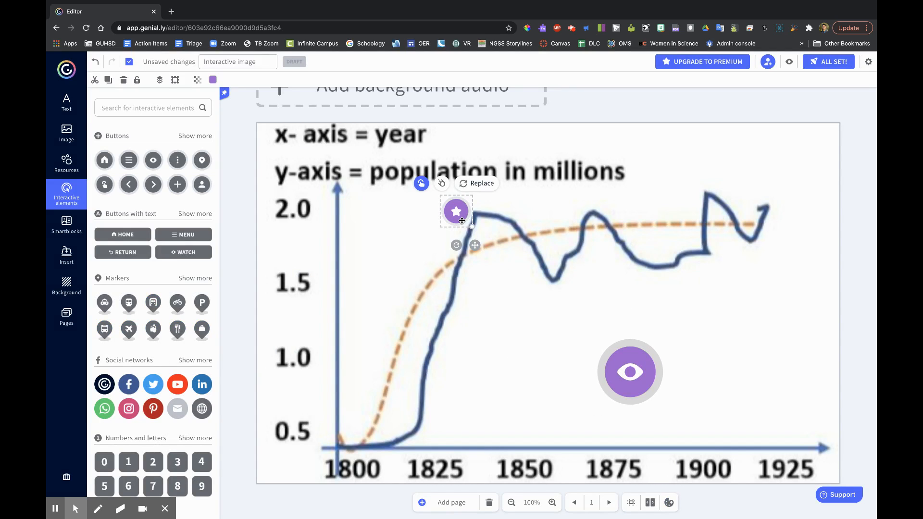
pyautogui.click(423, 186)
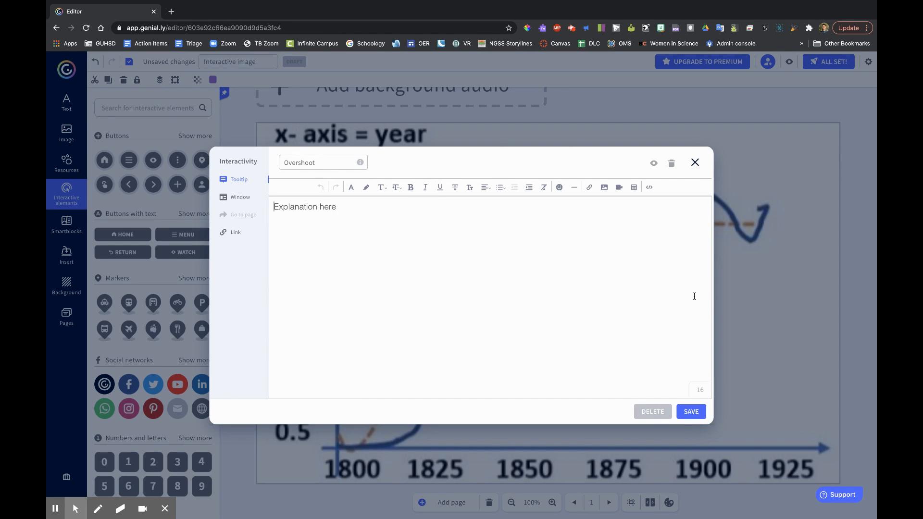
pyautogui.click(691, 411)
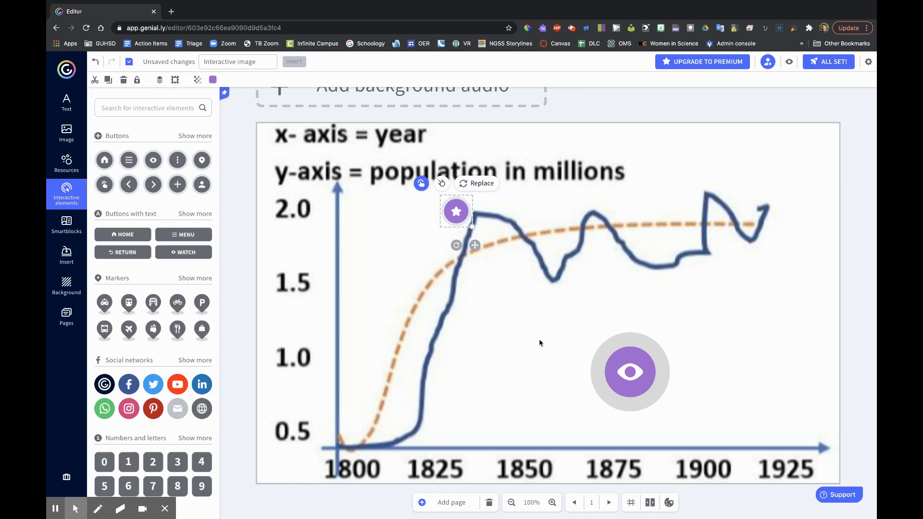
# Delete the eye button from the graph and duplicate the star button at the first peak
pyautogui.click(607, 367)
pyautogui.press('Delete')
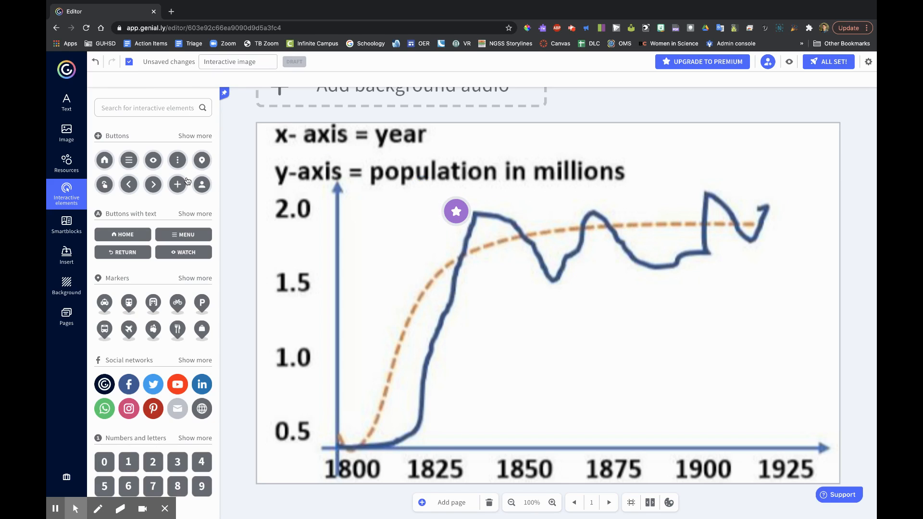
pyautogui.click(463, 216)
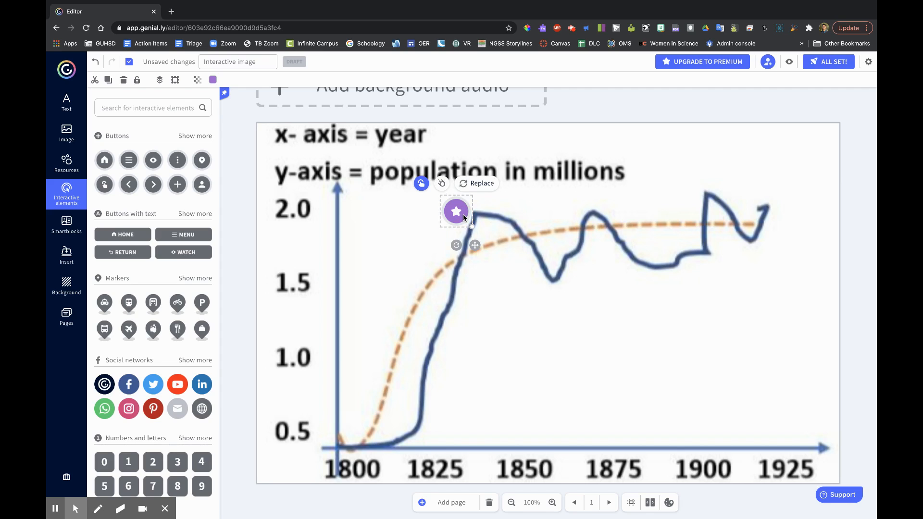
pyautogui.rightClick(458, 216)
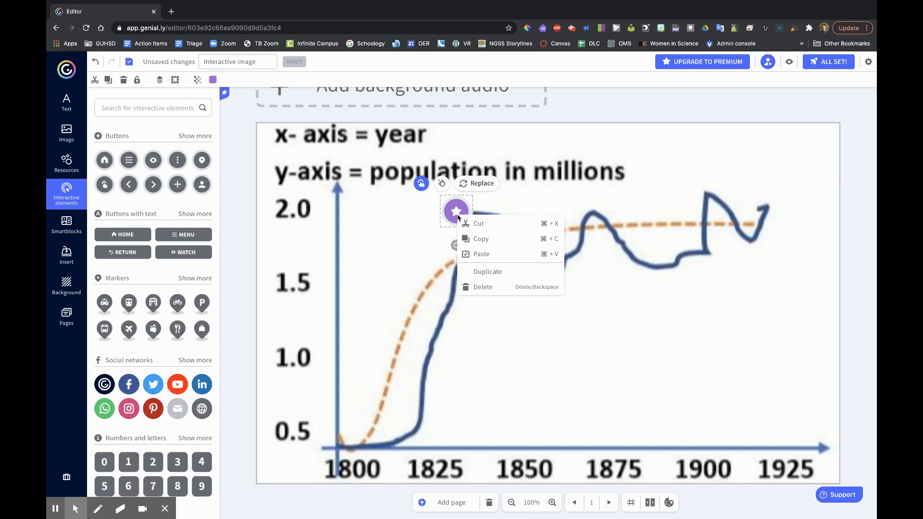
pyautogui.click(495, 272)
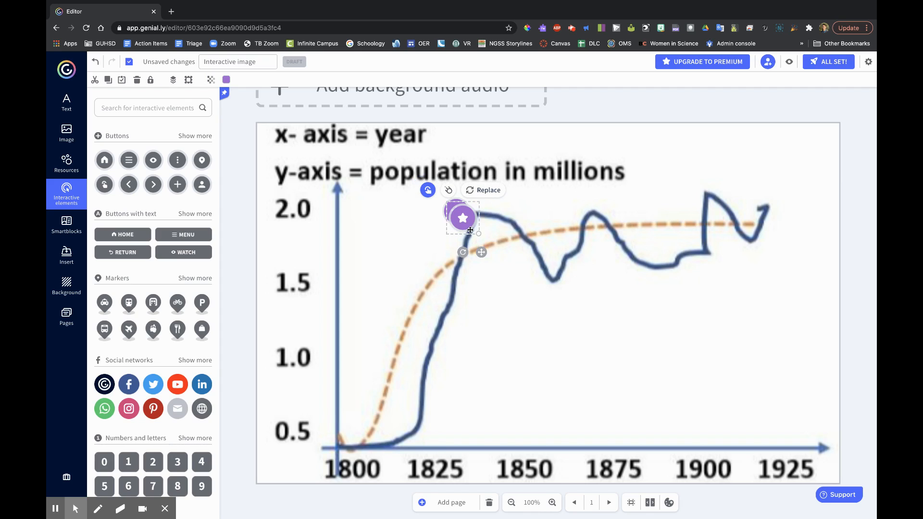